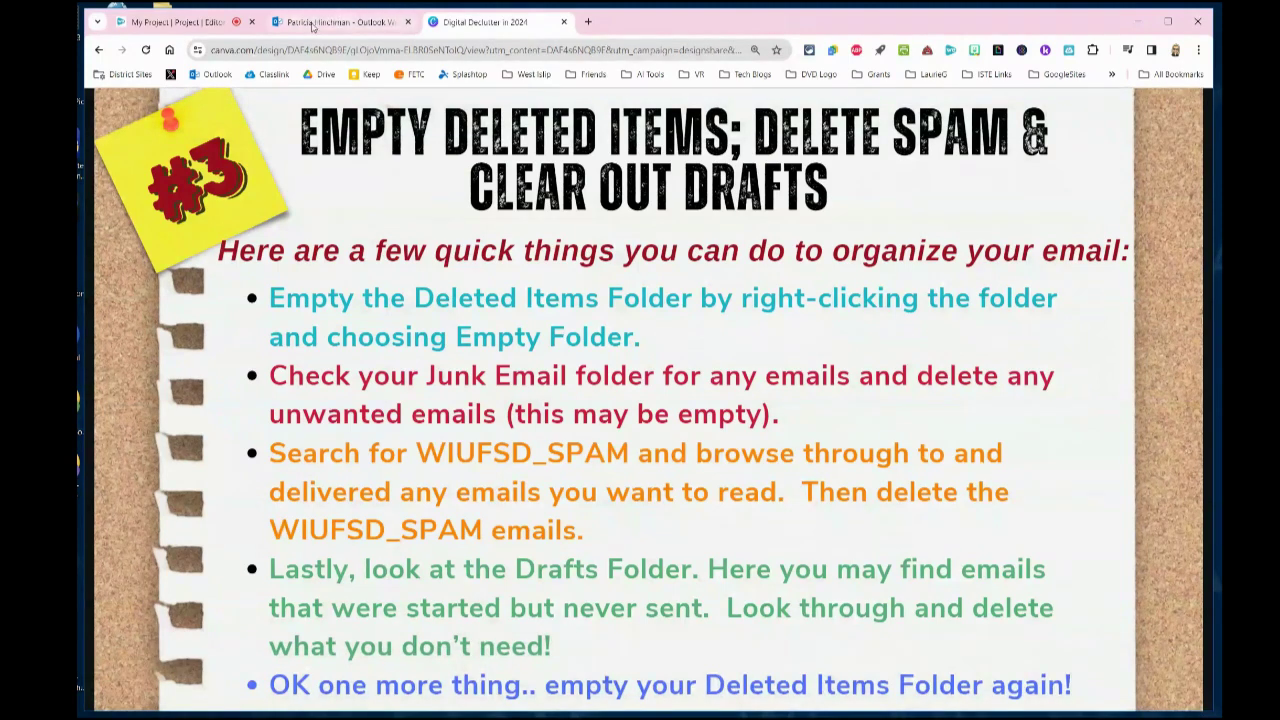
- Switch to Outlook Web App, permanently empty the Deleted Items folder, and return to the Inbox
click(313, 27)
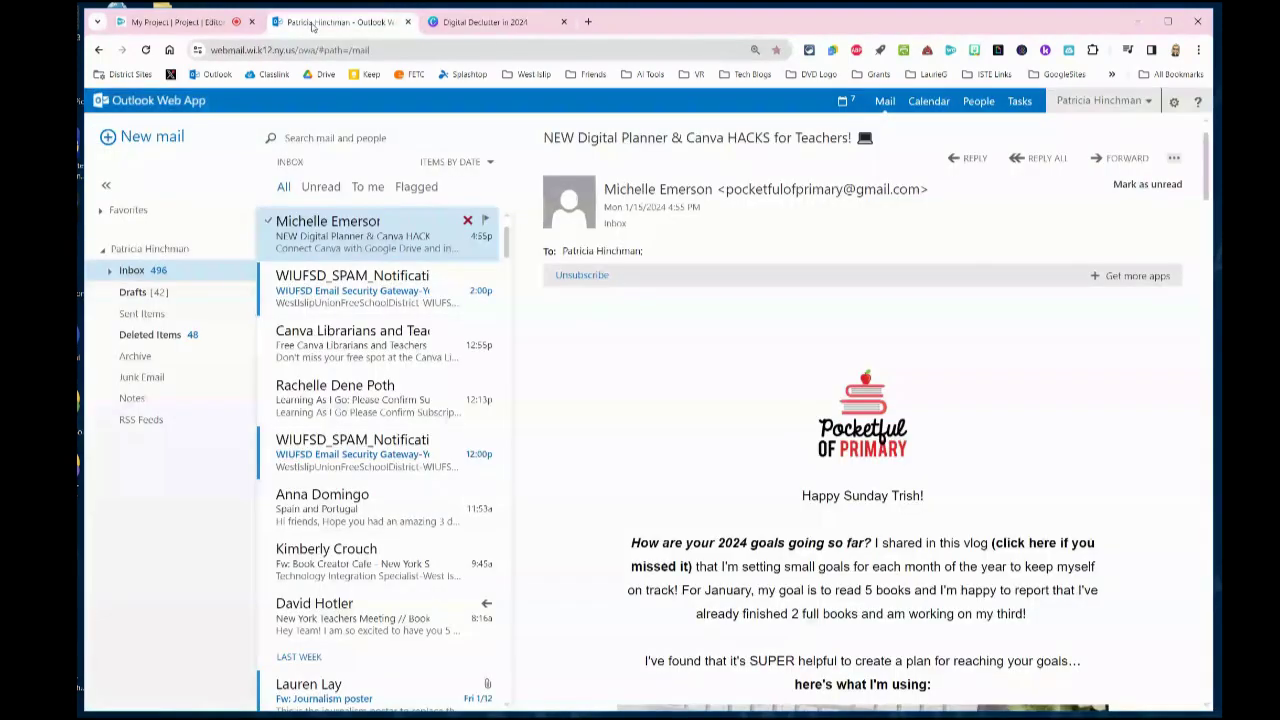
click(155, 338)
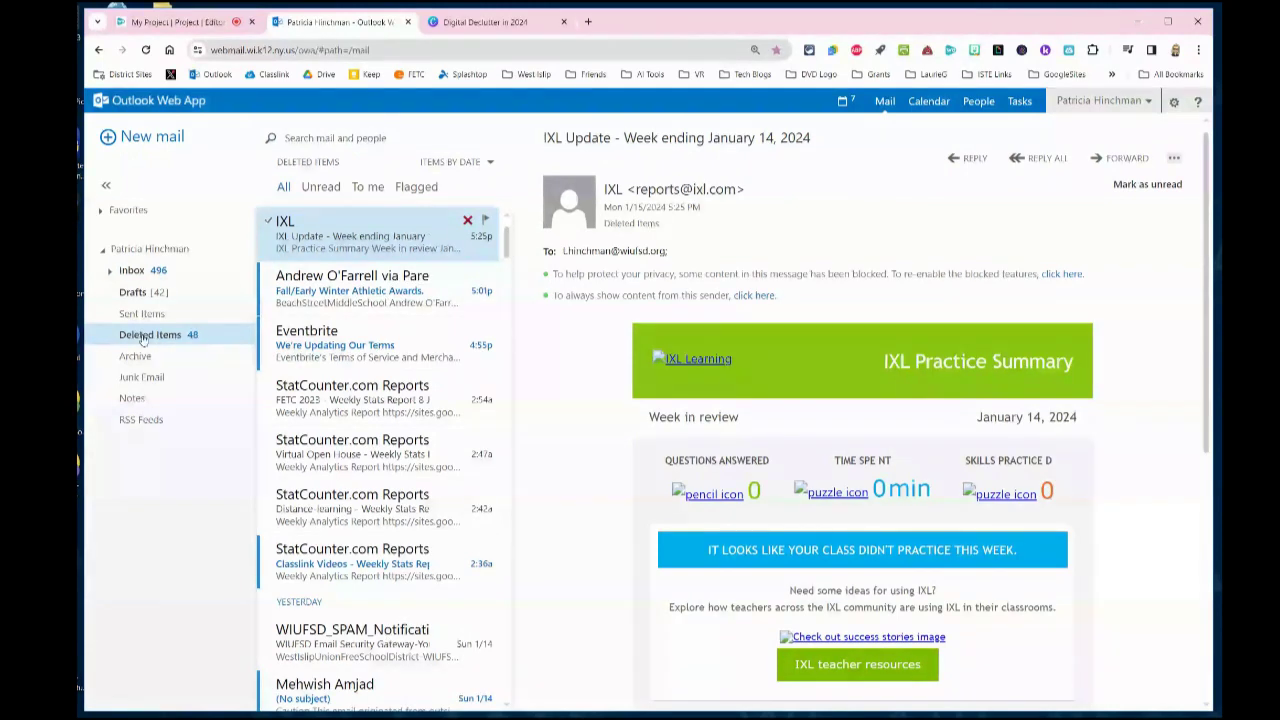
right_click(143, 339)
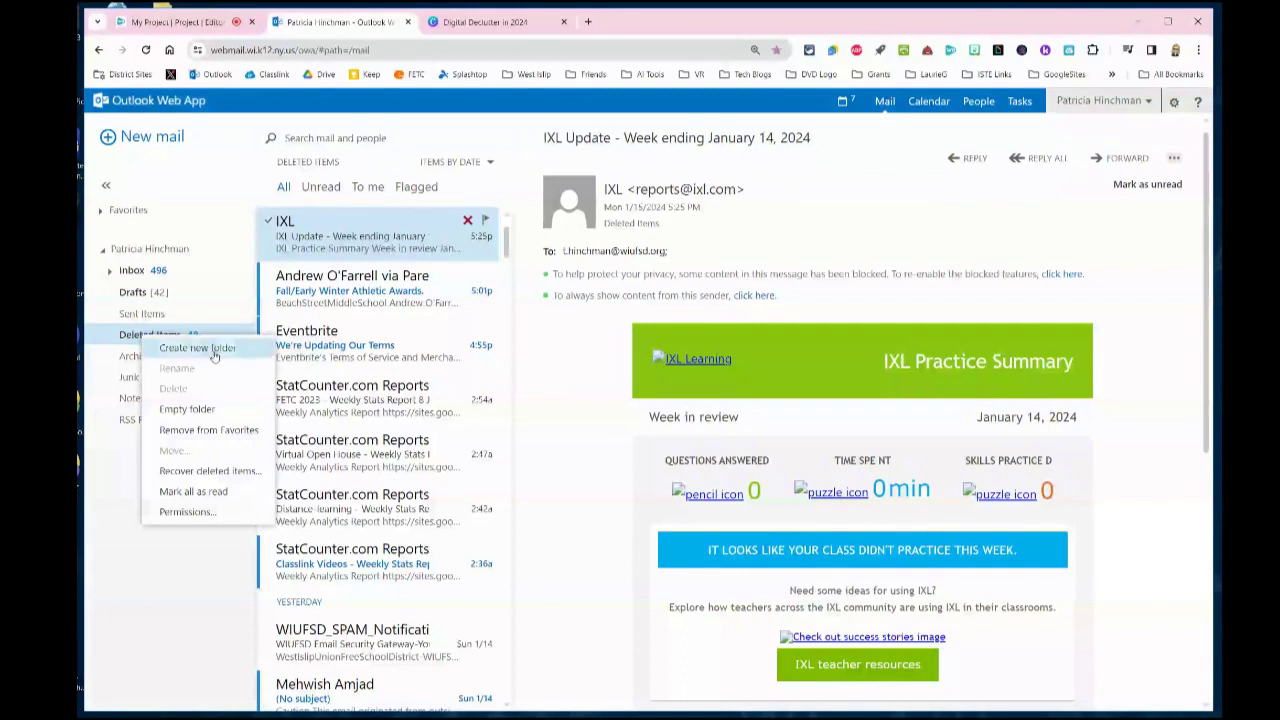
click(206, 411)
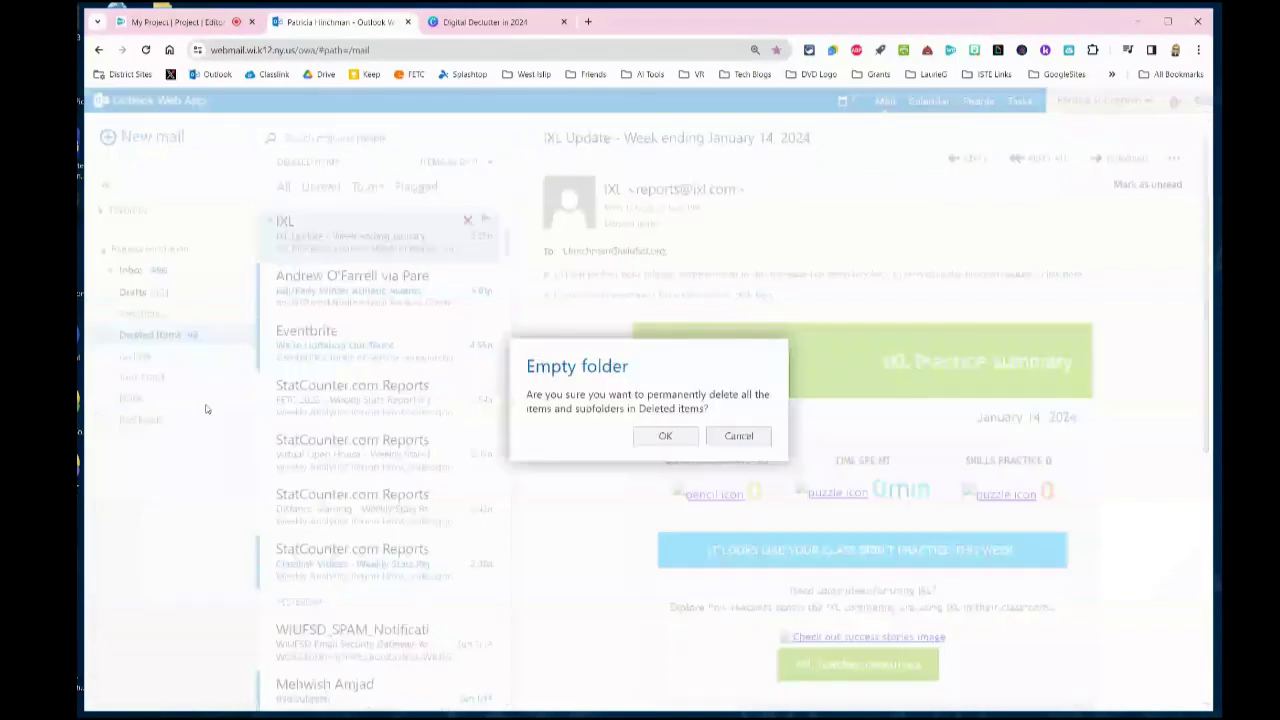
click(668, 436)
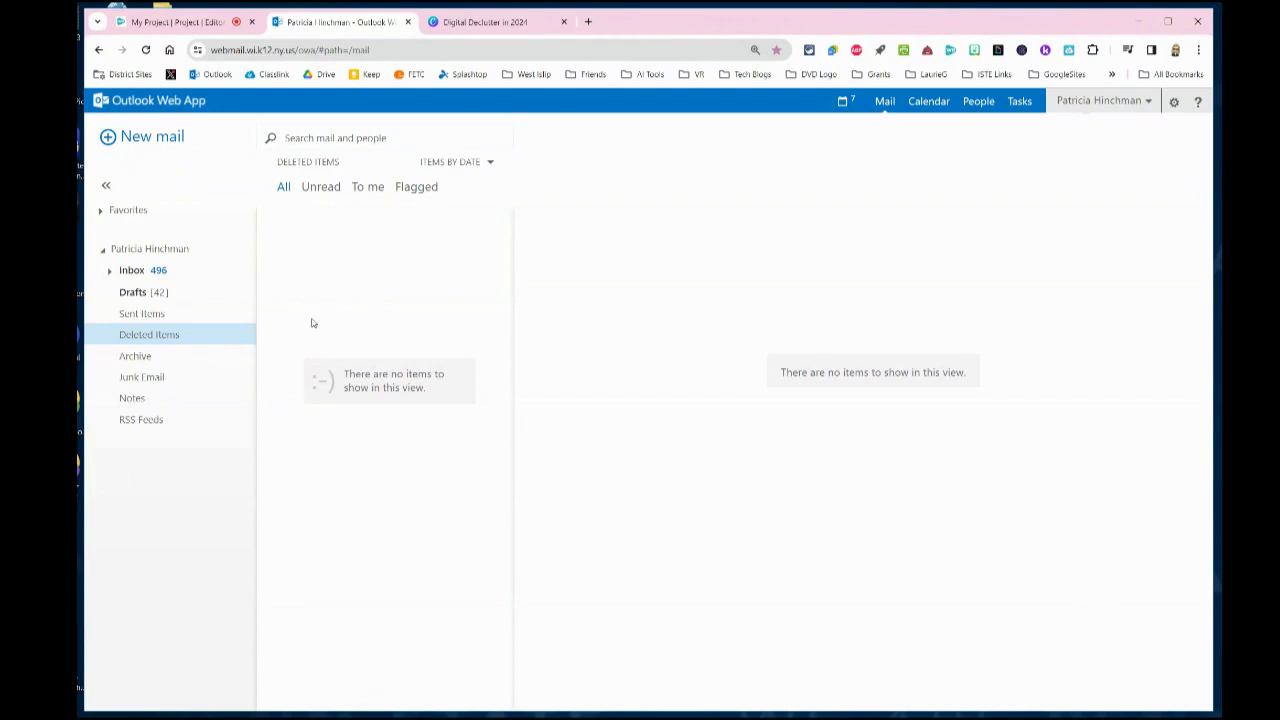
right_click(204, 341)
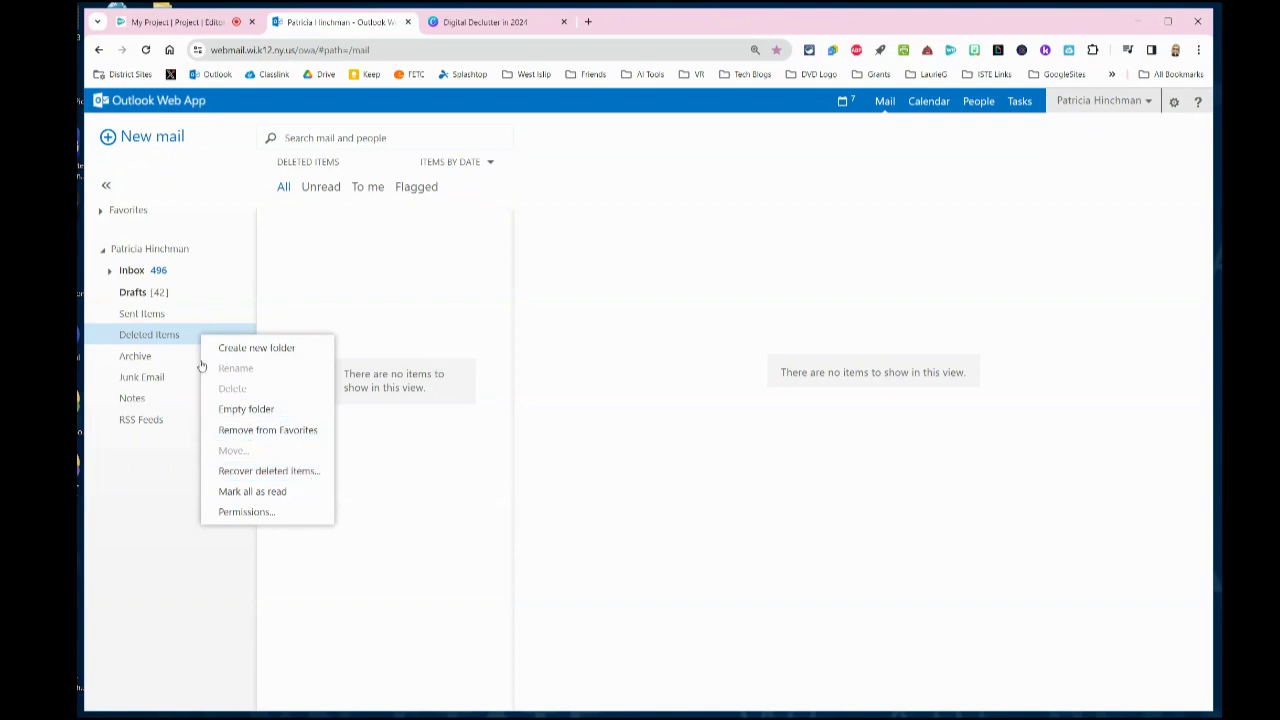
click(122, 270)
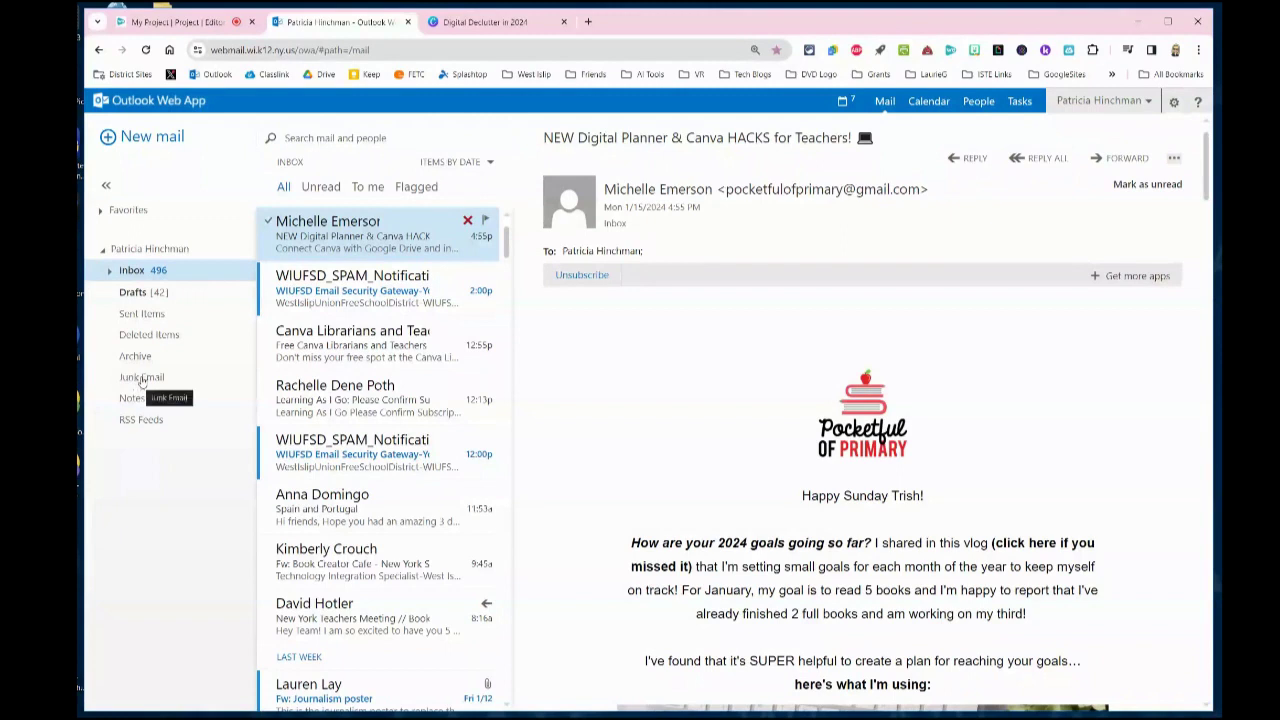
- Check the Junk Email folder for unwanted messages and look at its available folder commands
click(141, 379)
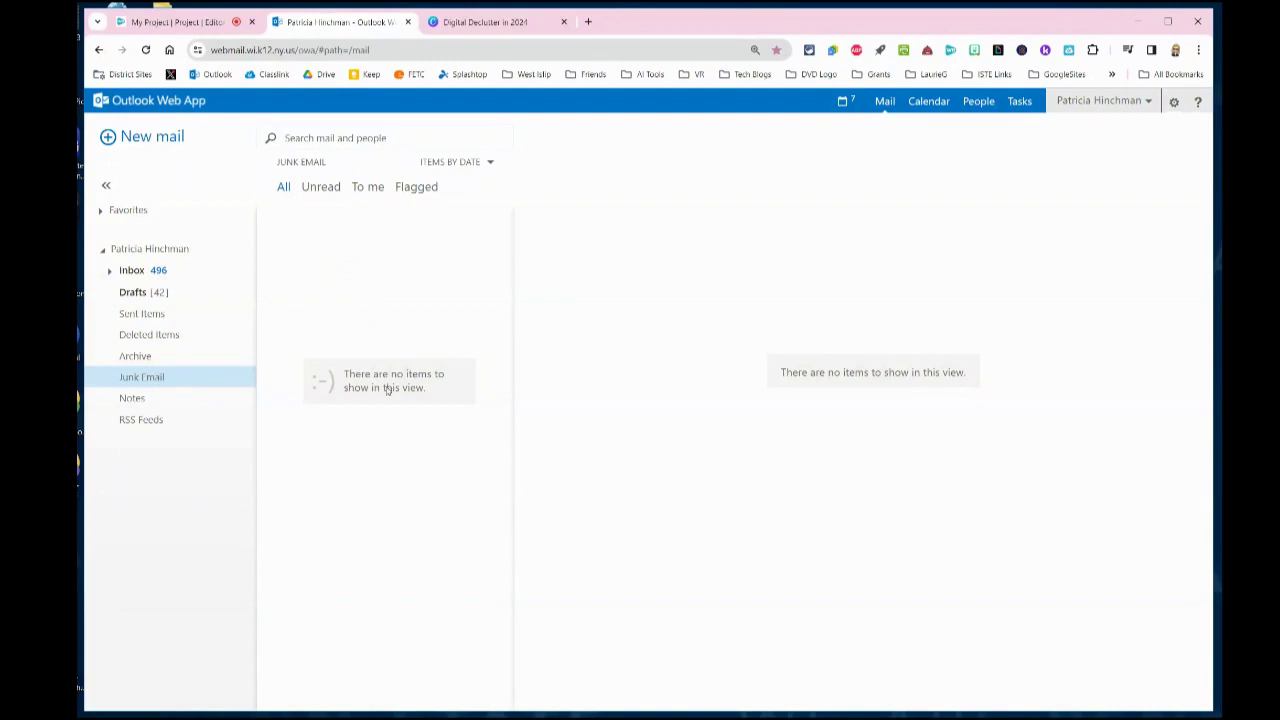
right_click(186, 384)
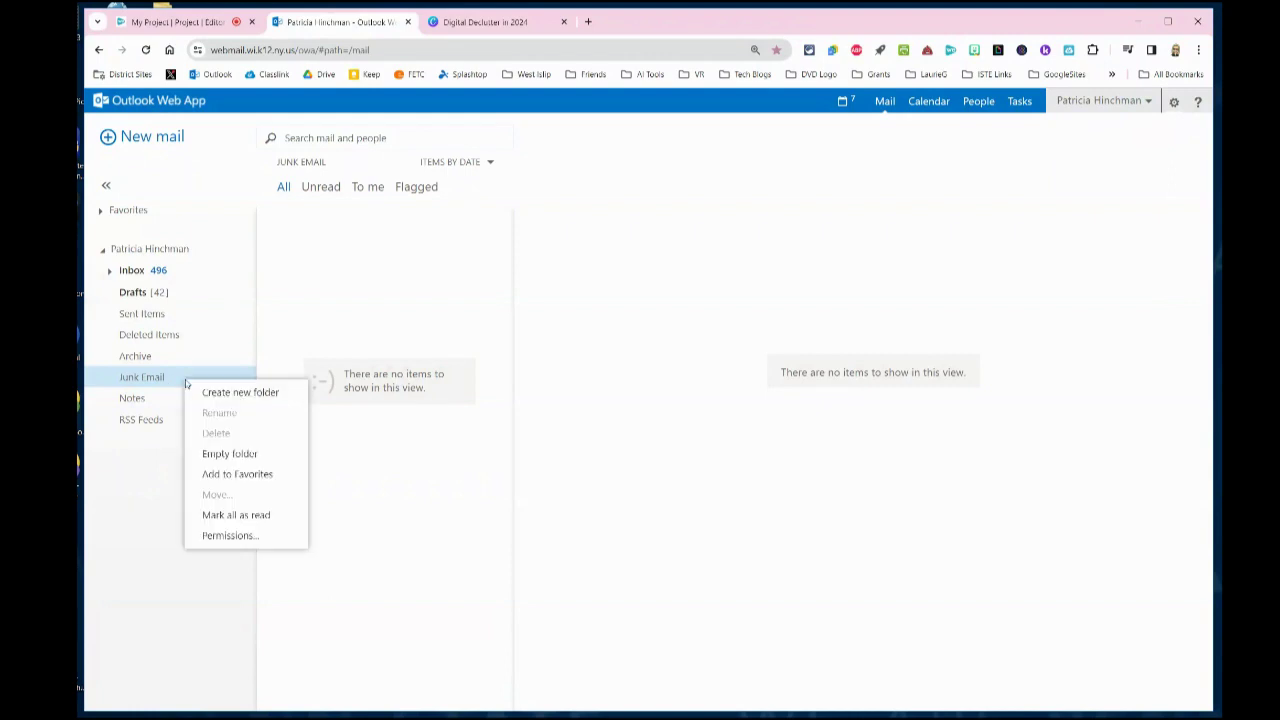
click(275, 465)
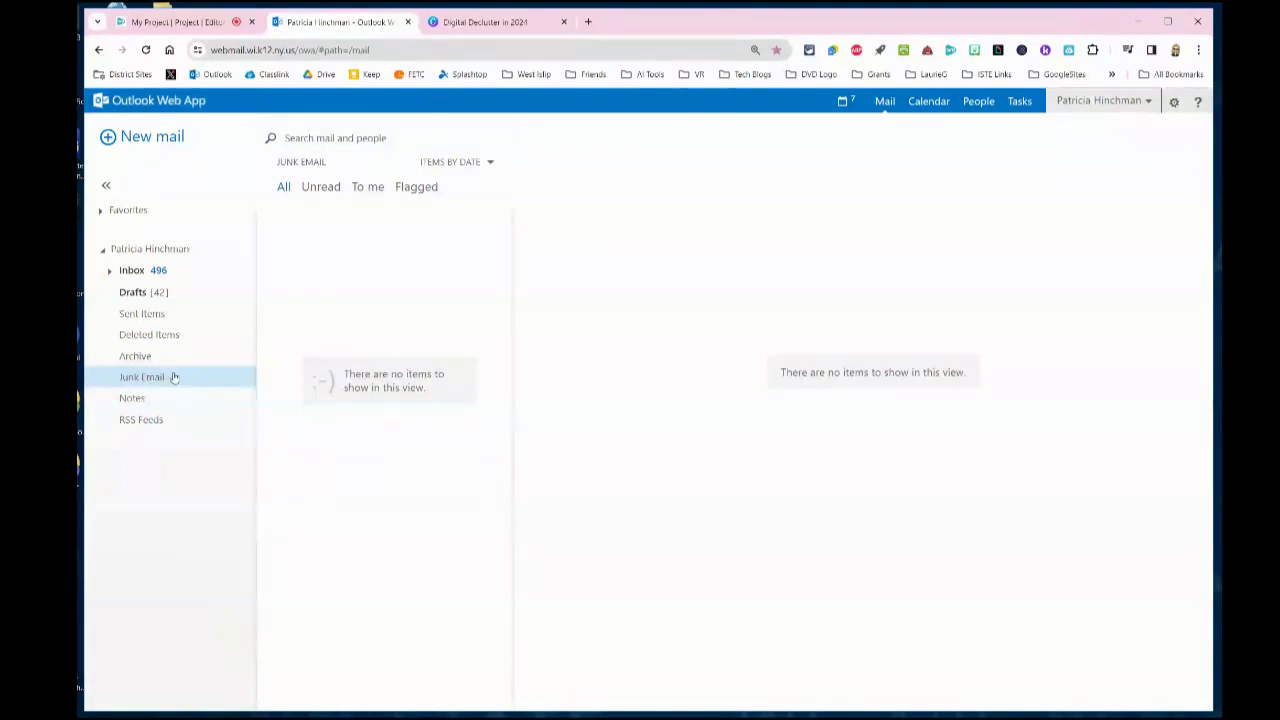
- Search the Inbox for wiufsd_spam
click(132, 272)
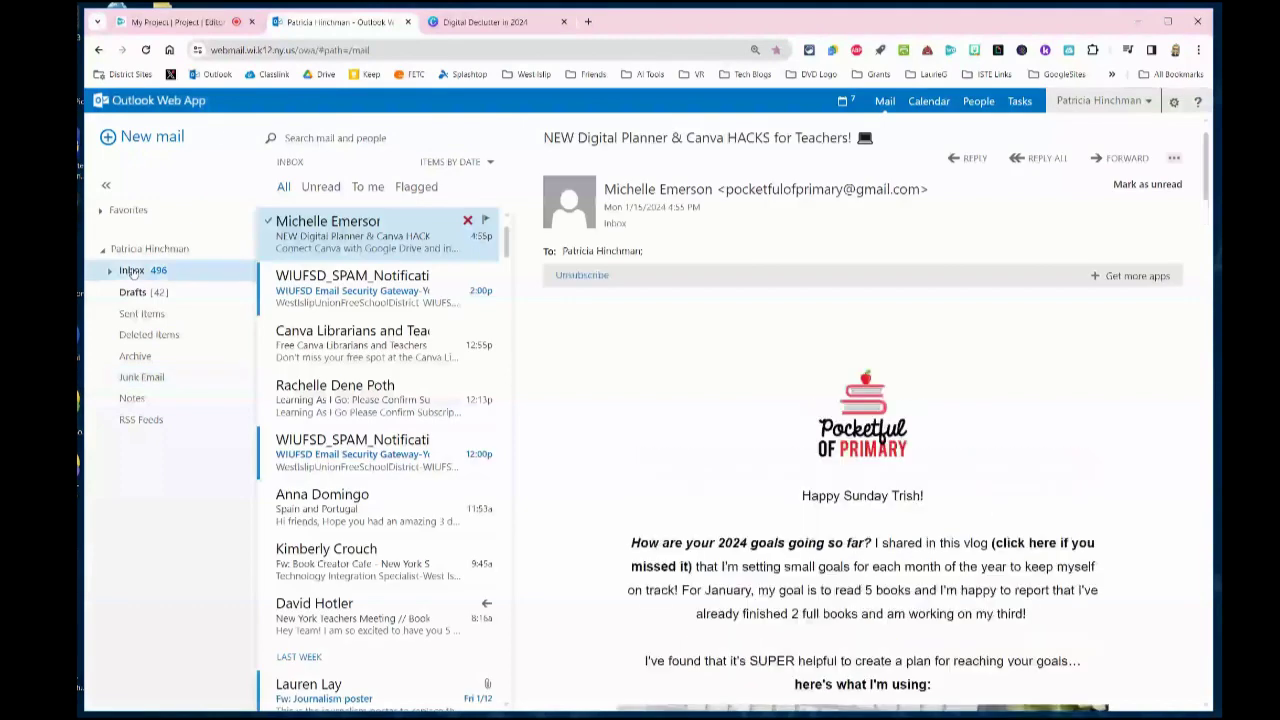
click(330, 133)
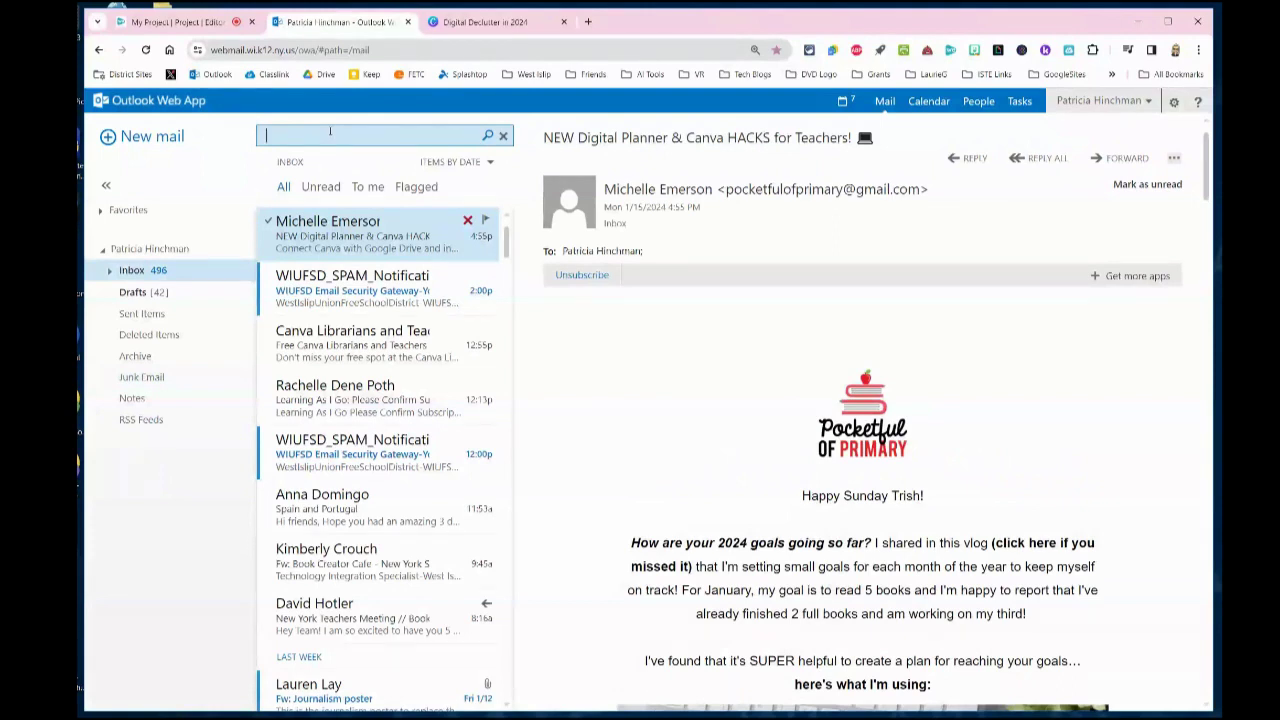
text(wiufsd_)
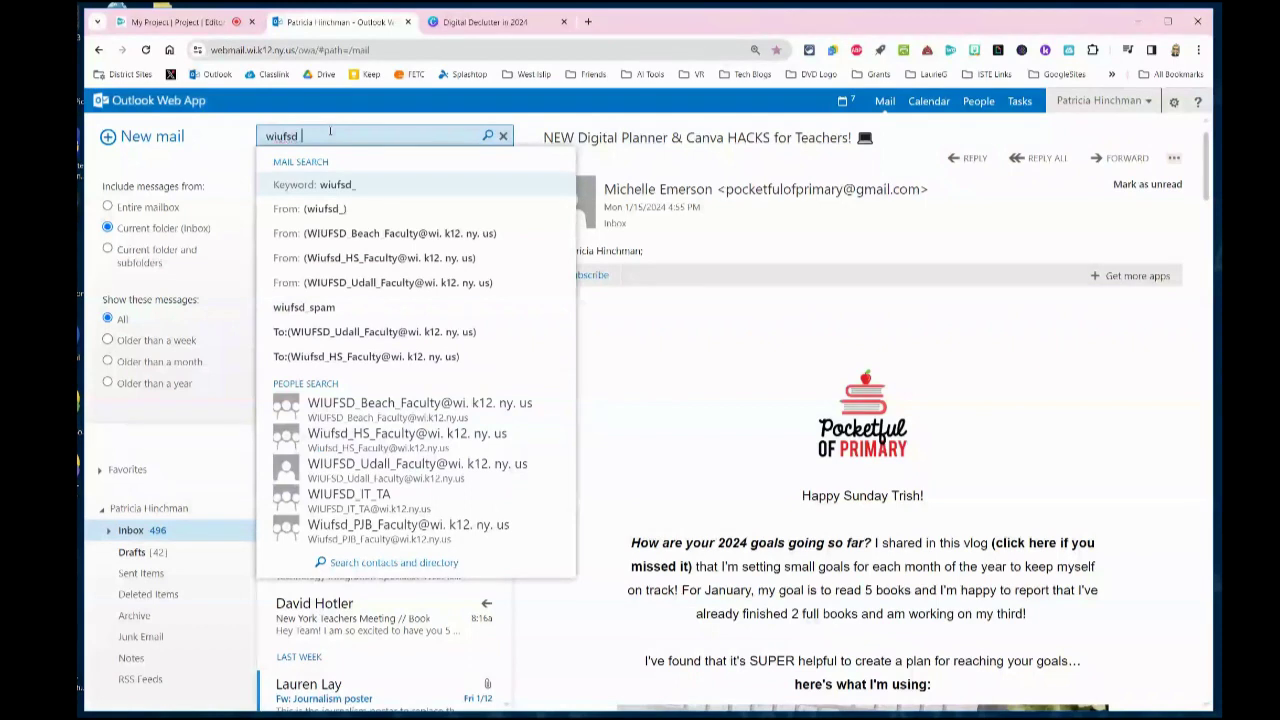
text( spam)
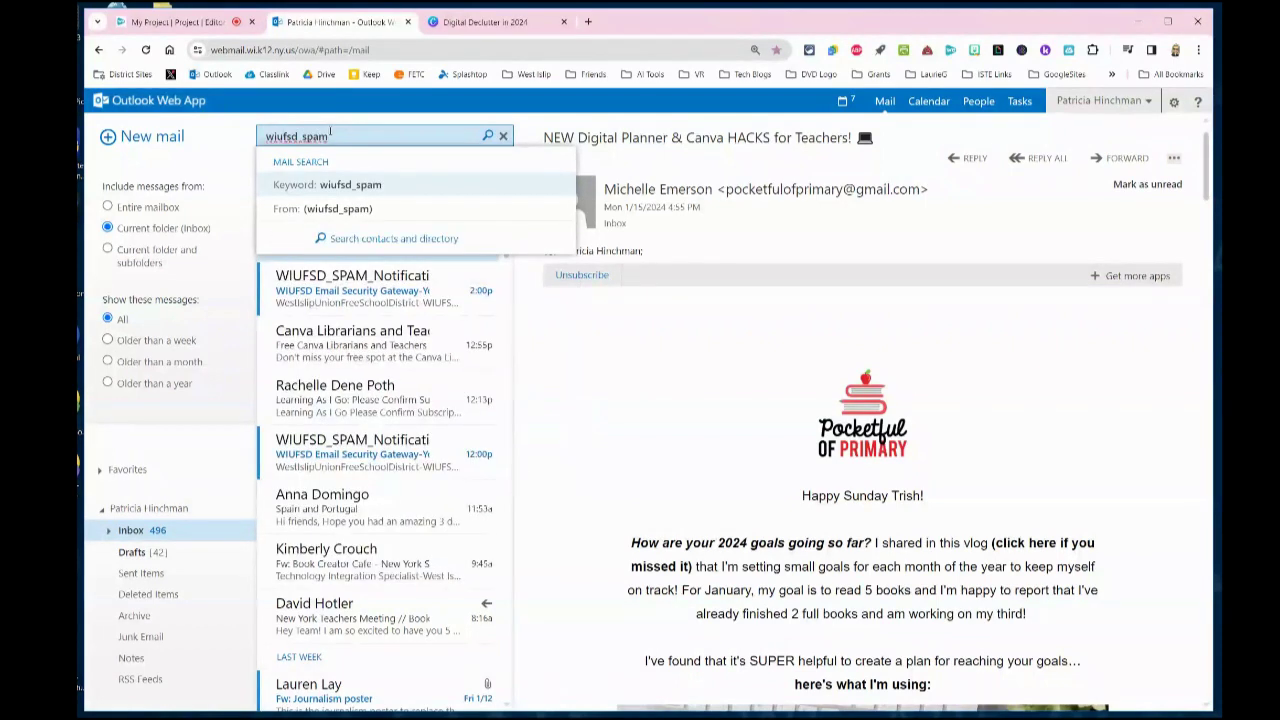
key(Return)
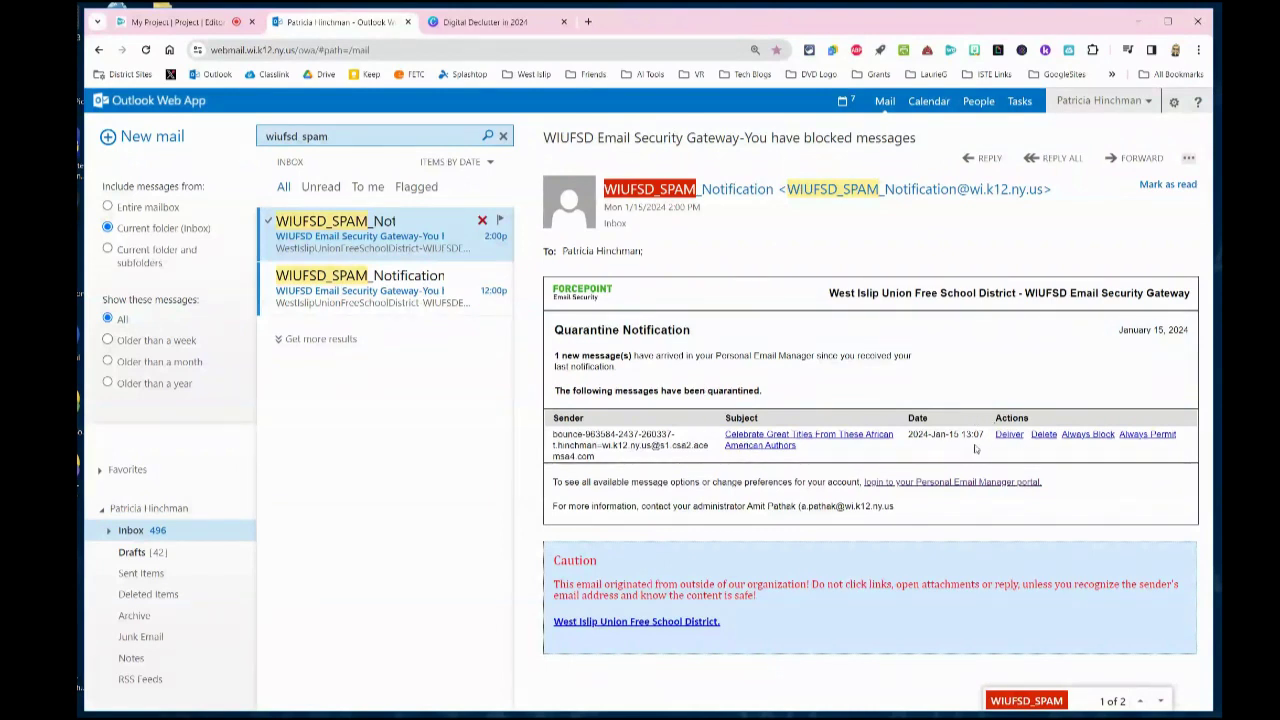
- Review the two WIUFSD_SPAM quarantine notifications in the search results and delete both together
click(394, 295)
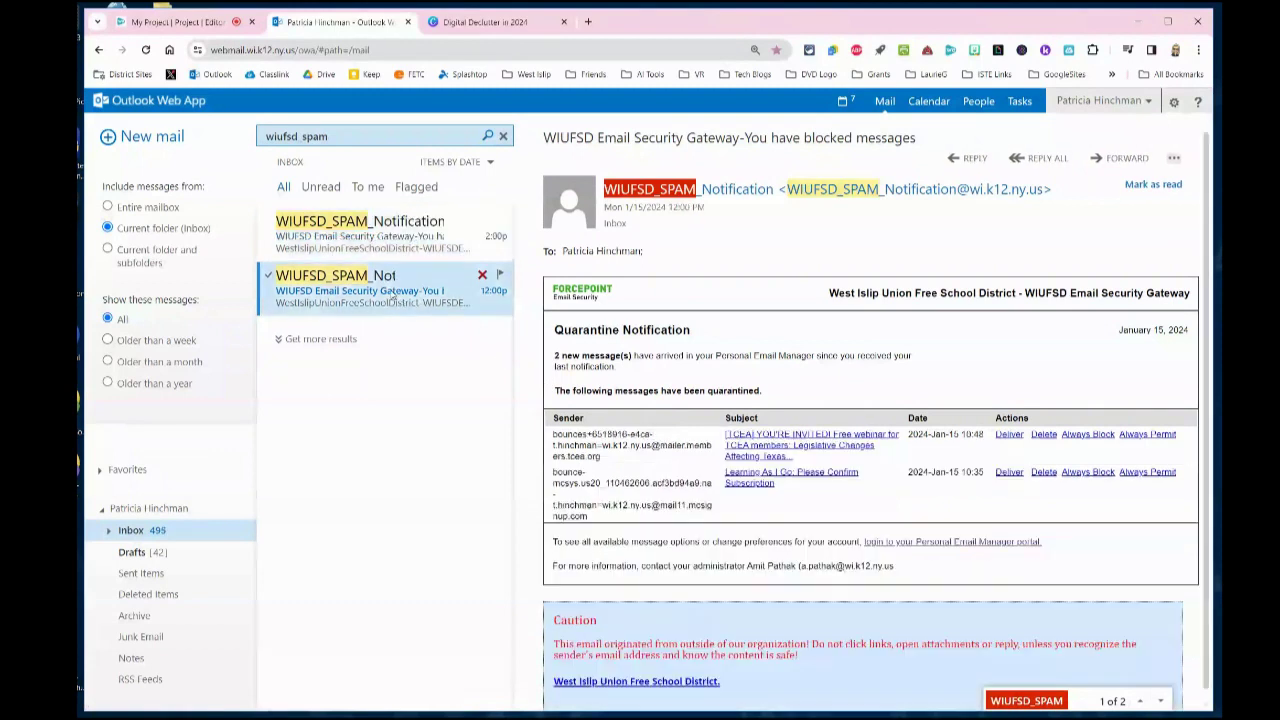
click(408, 235)
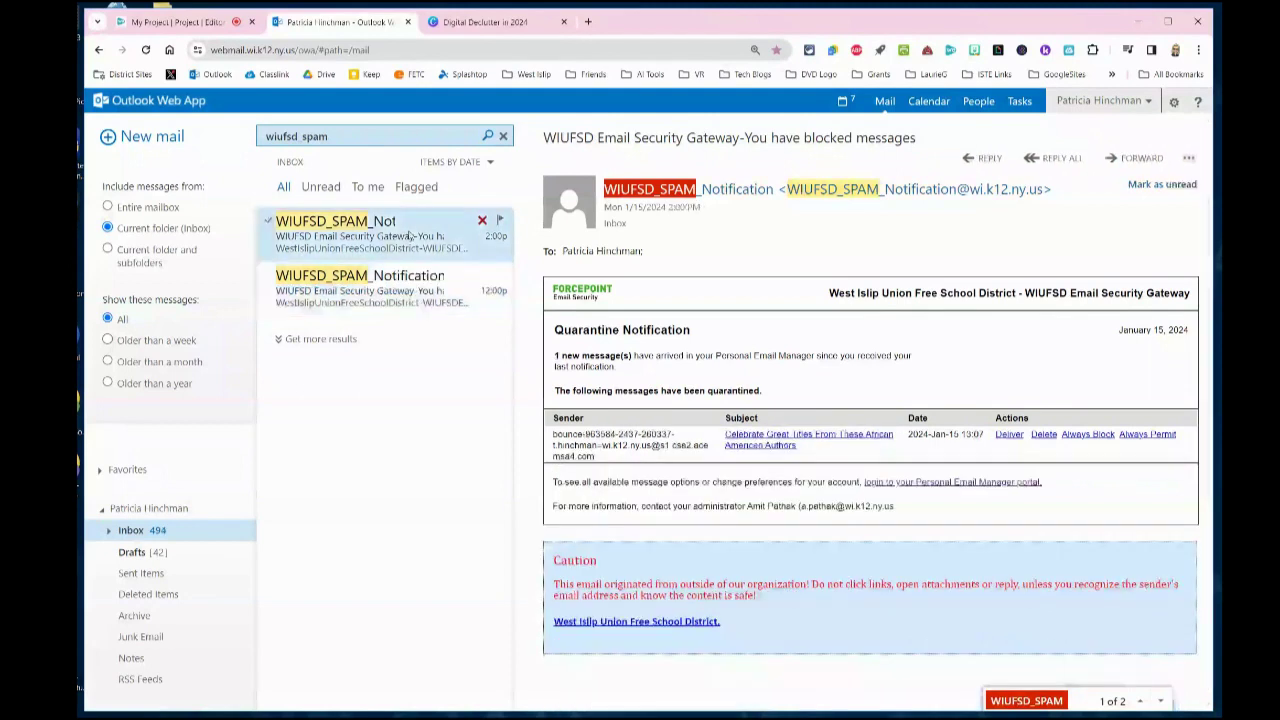
ctrl+click(400, 310)
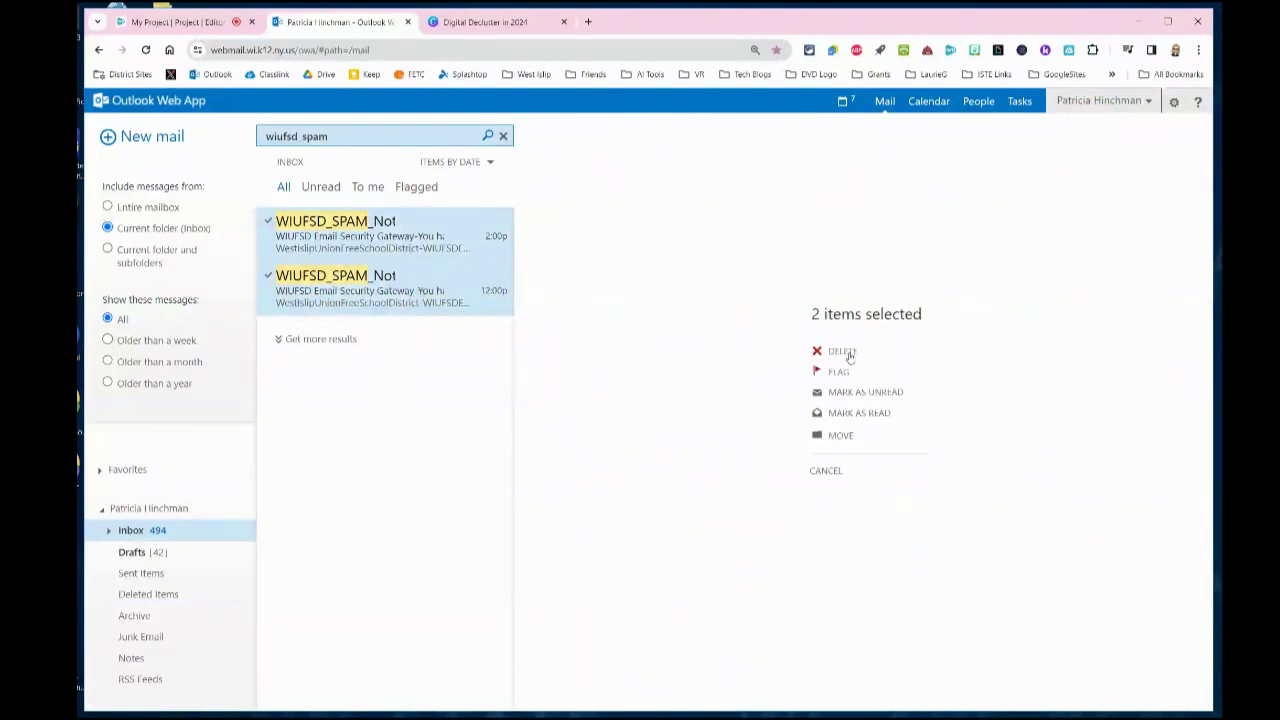
click(841, 352)
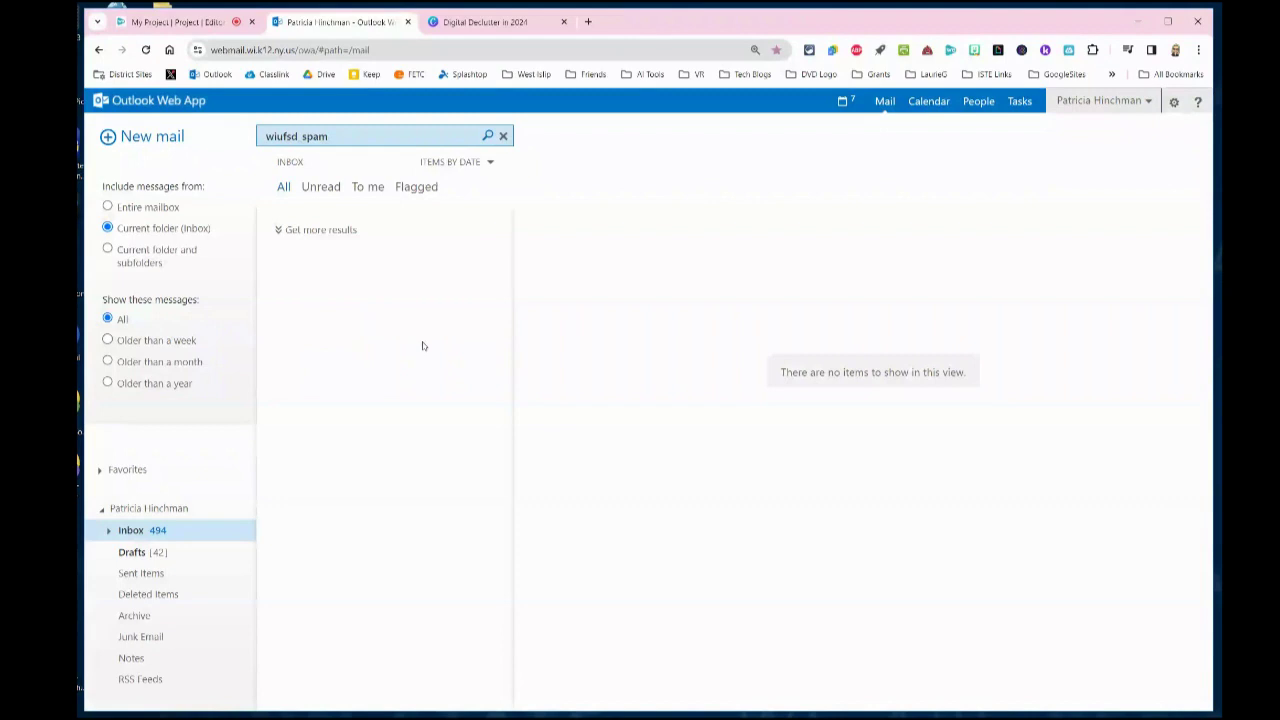
- Open the Drafts folder and delete the two newest unsent drafts
click(124, 556)
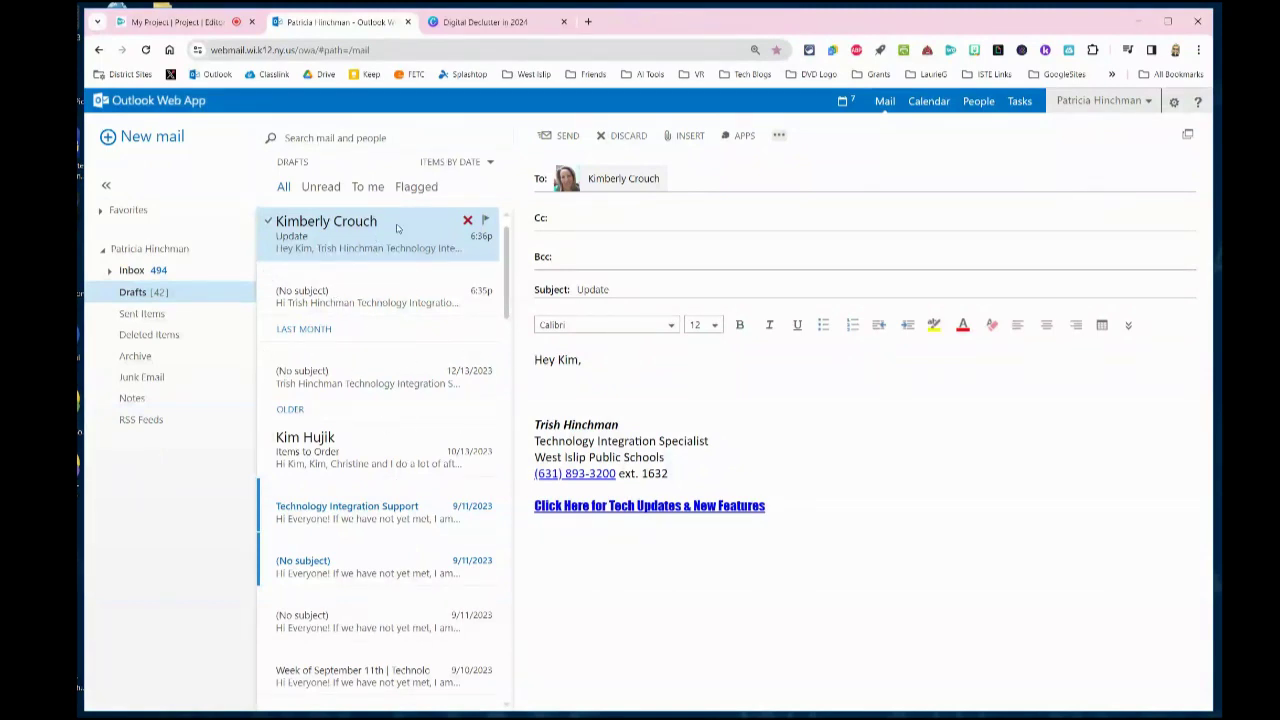
click(467, 222)
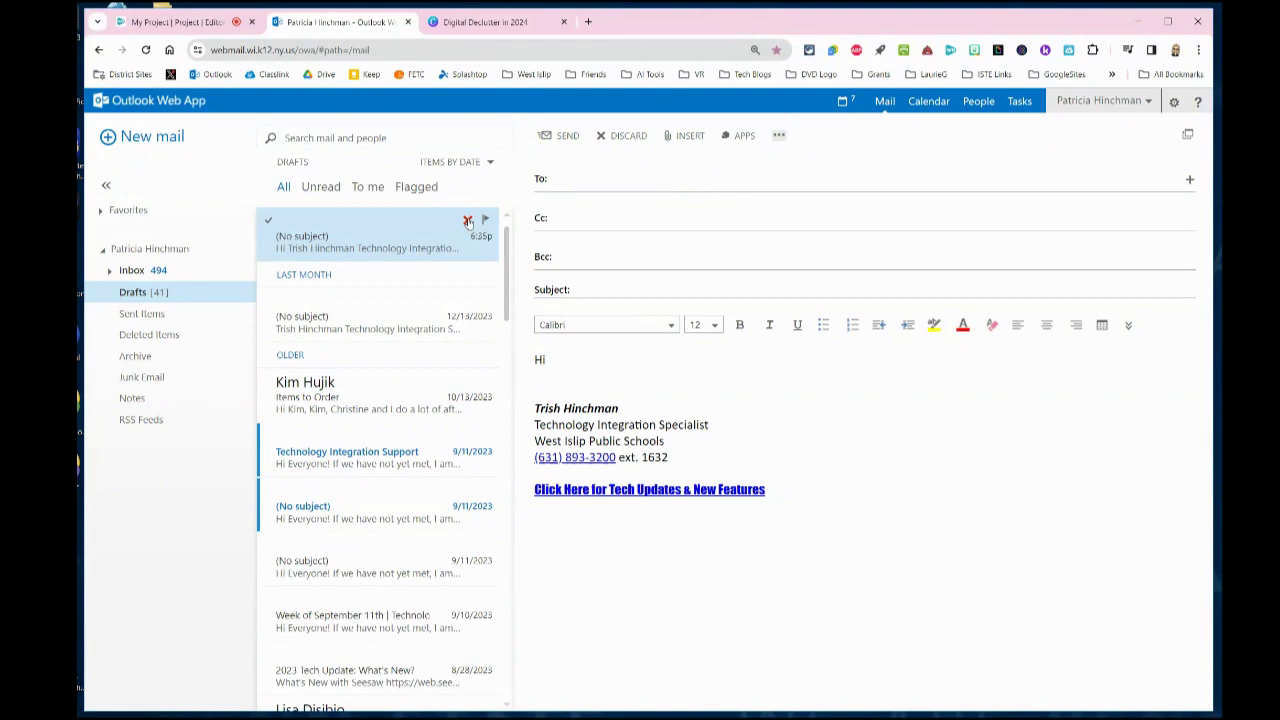
click(467, 221)
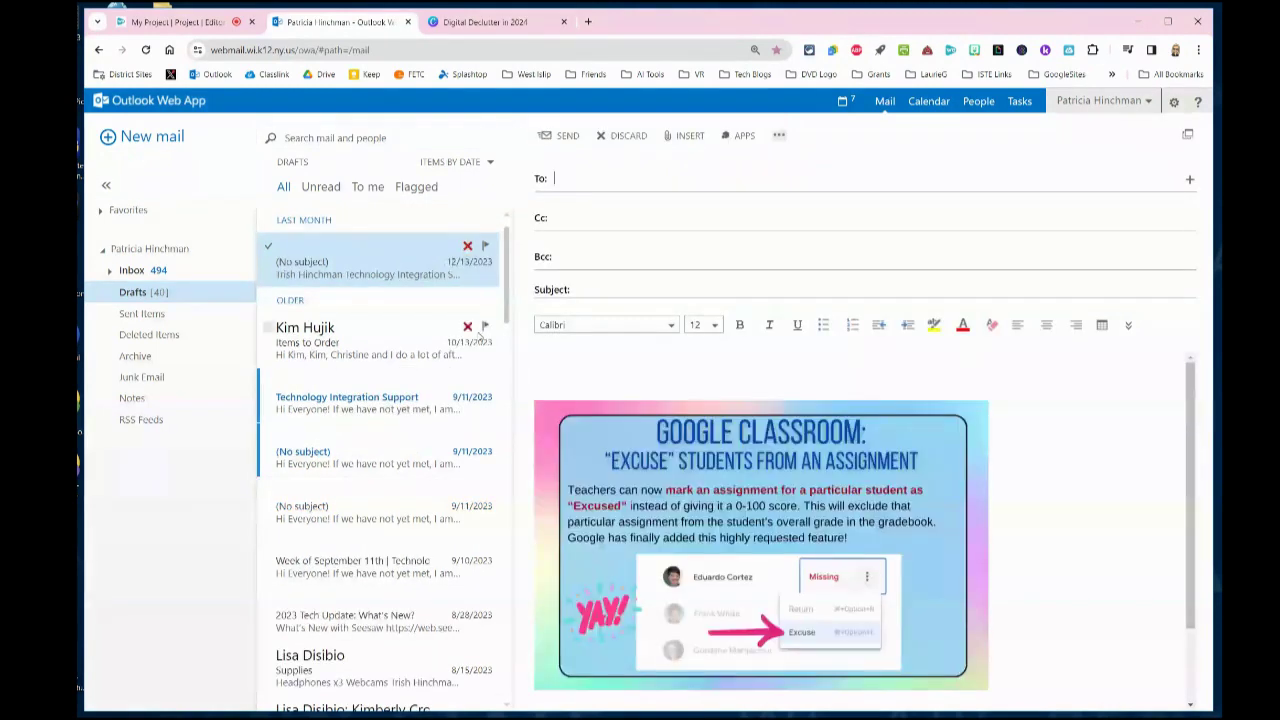
- Return to the Inbox and sort its messages by sender
click(131, 272)
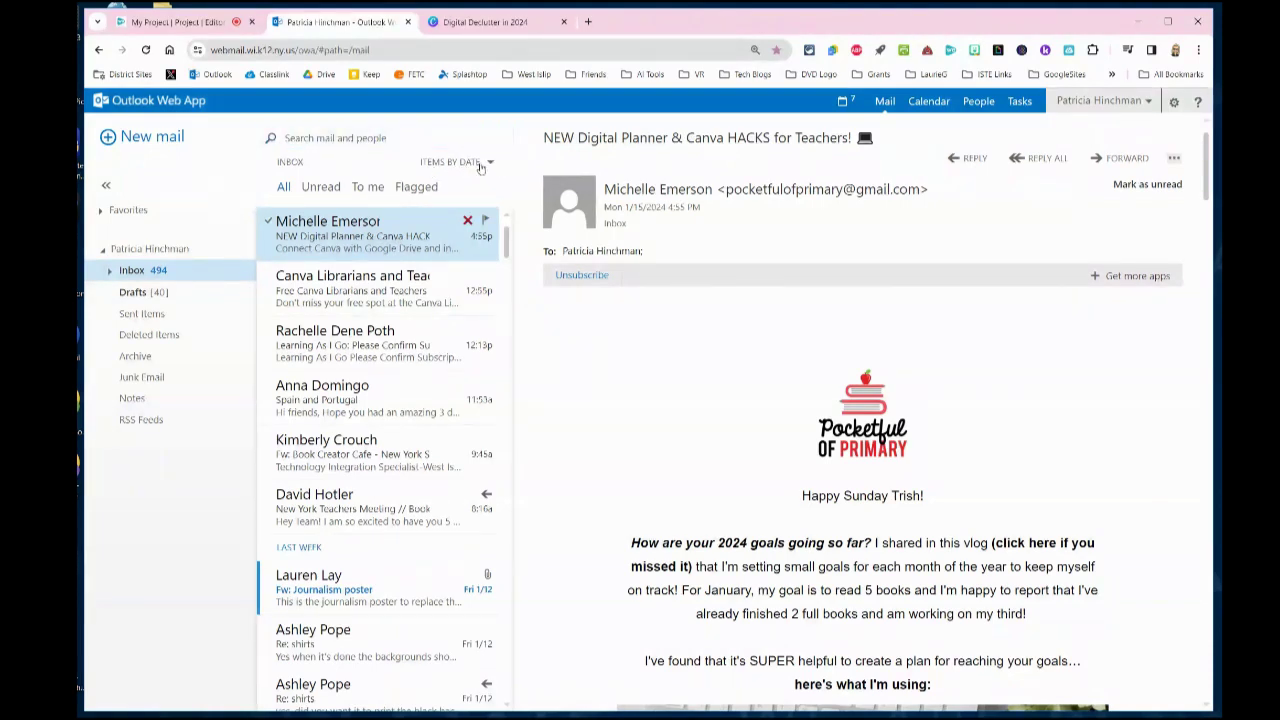
click(481, 165)
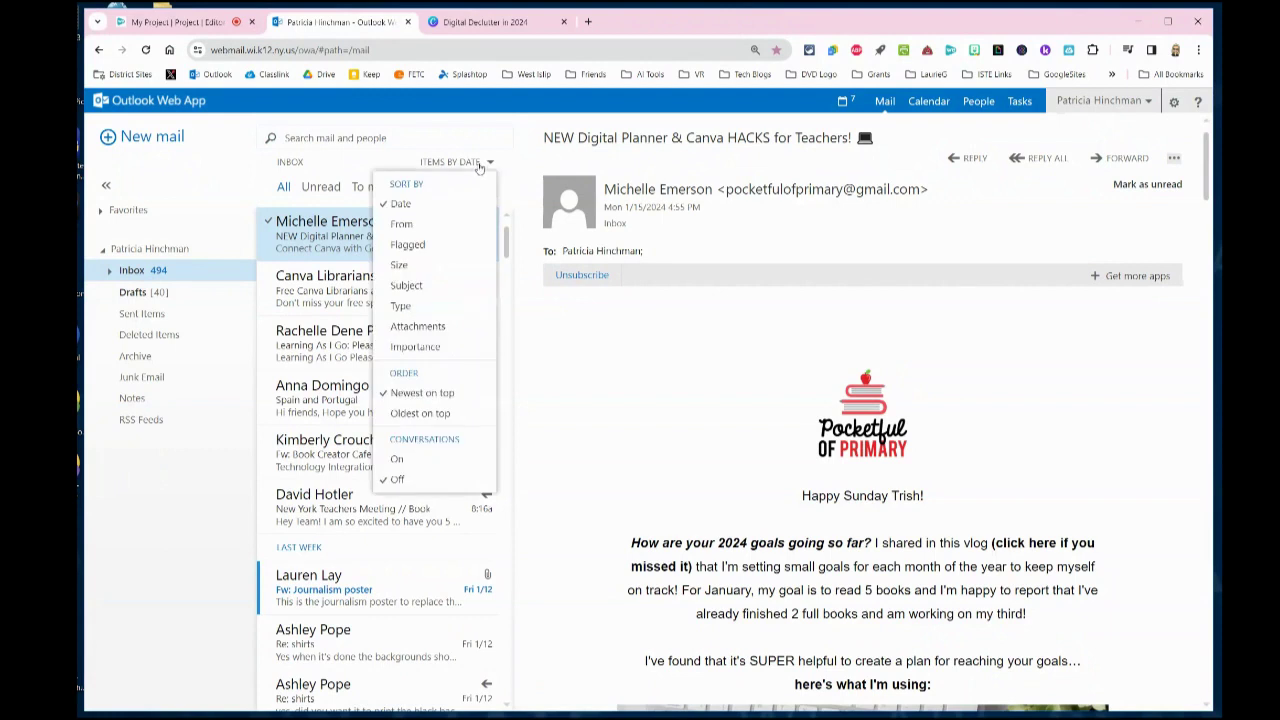
click(413, 233)
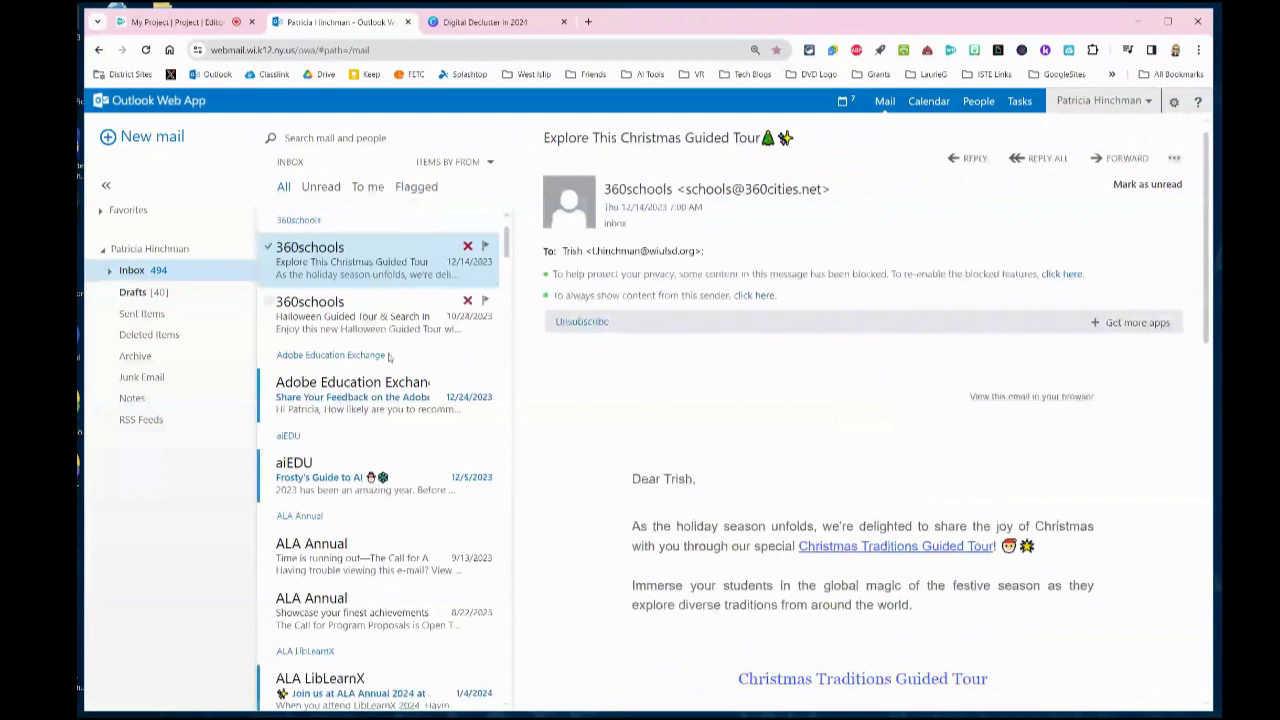
- Select all eight ALA LibLearnX messages in the Inbox, from 1/4/2024 through 10/4/2023, and delete them together
scroll(386, 460, down, 2)
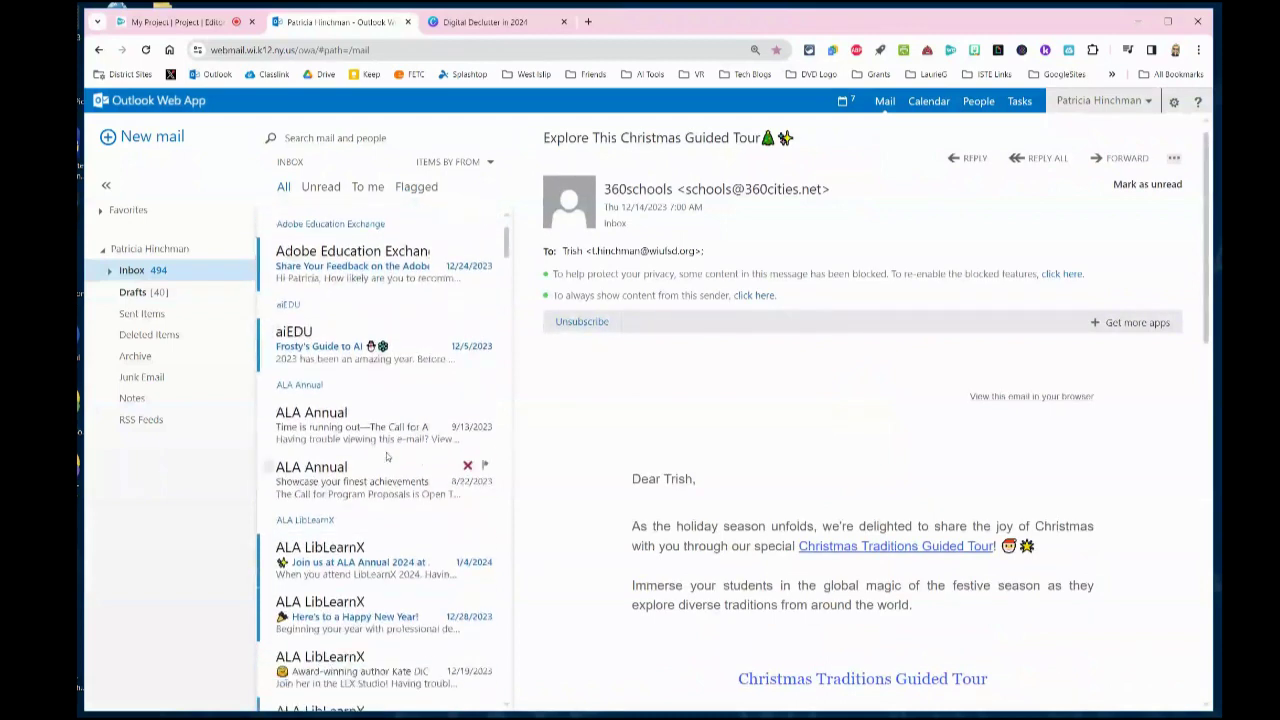
scroll(378, 461, down, 2)
scroll(378, 461, down, 2)
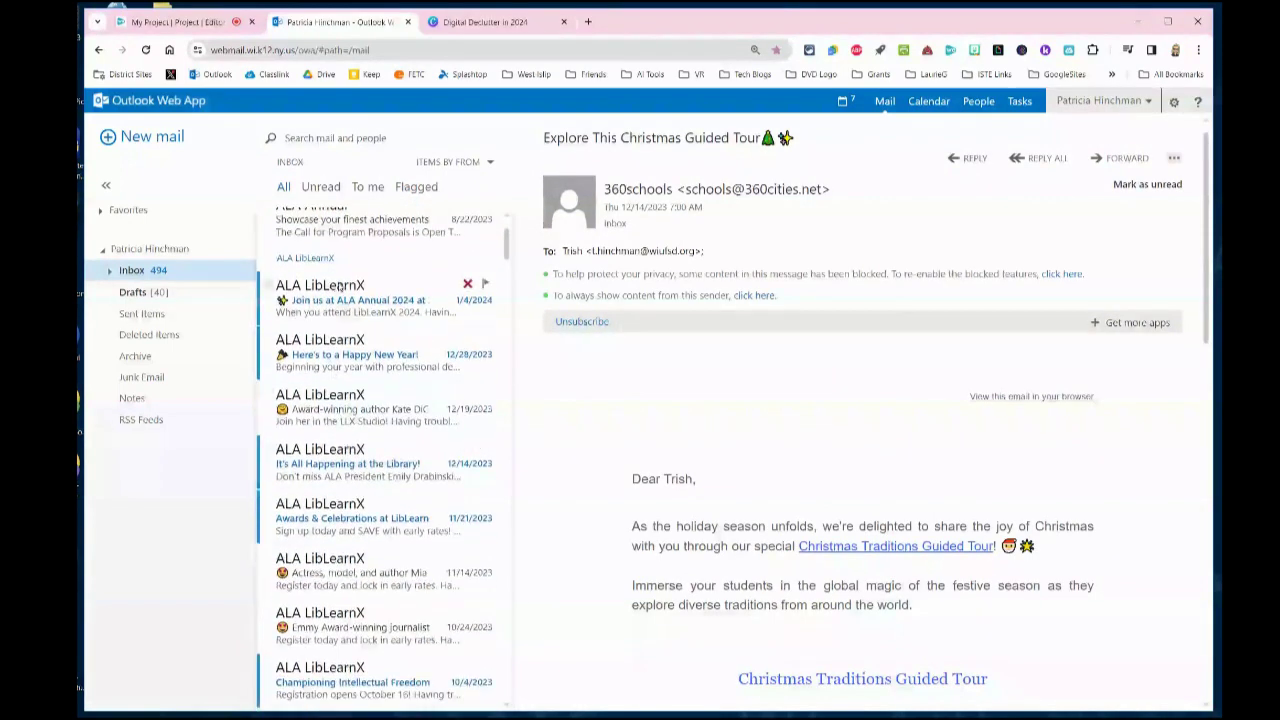
click(366, 303)
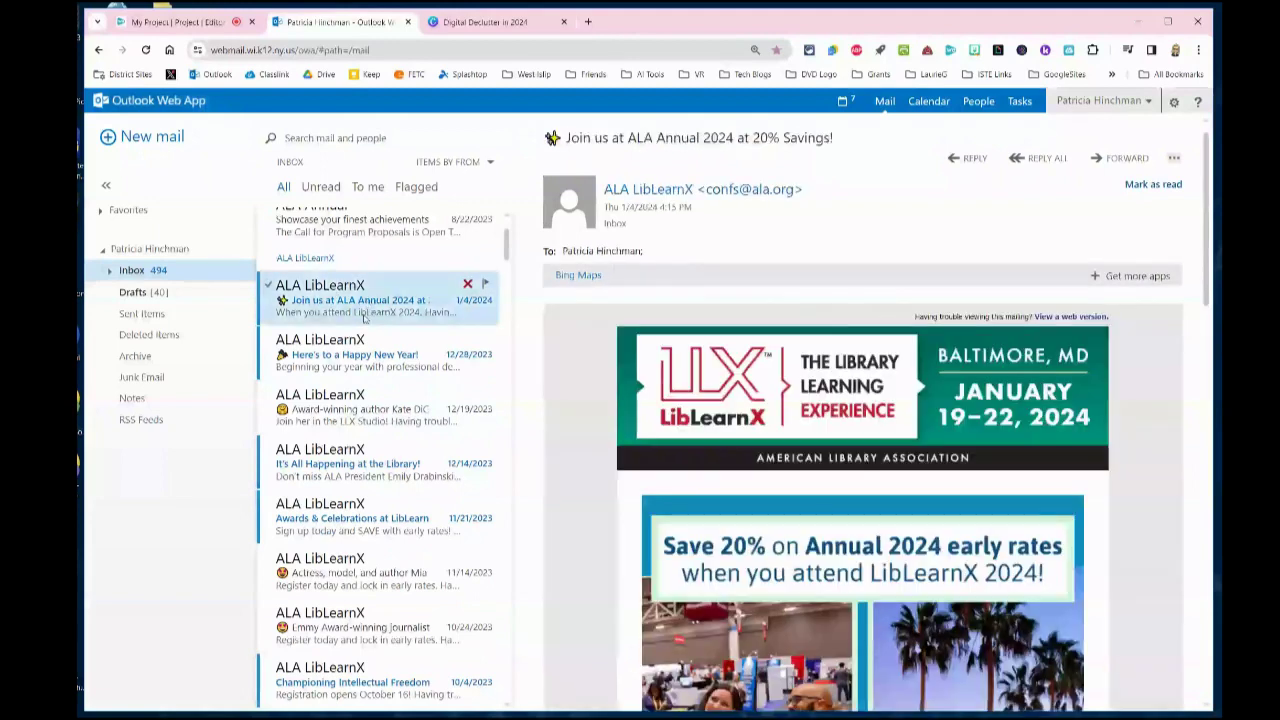
scroll(366, 321, down, 1)
scroll(365, 330, down, 1)
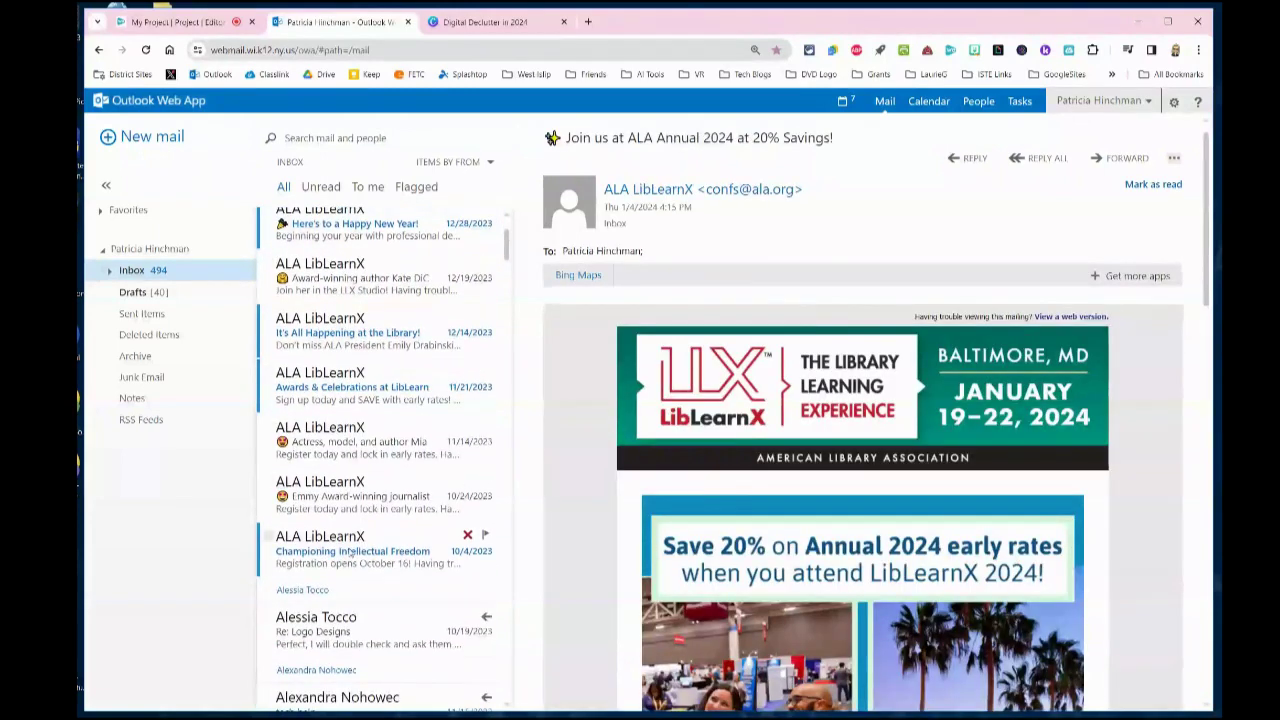
scroll(364, 470, up, 1)
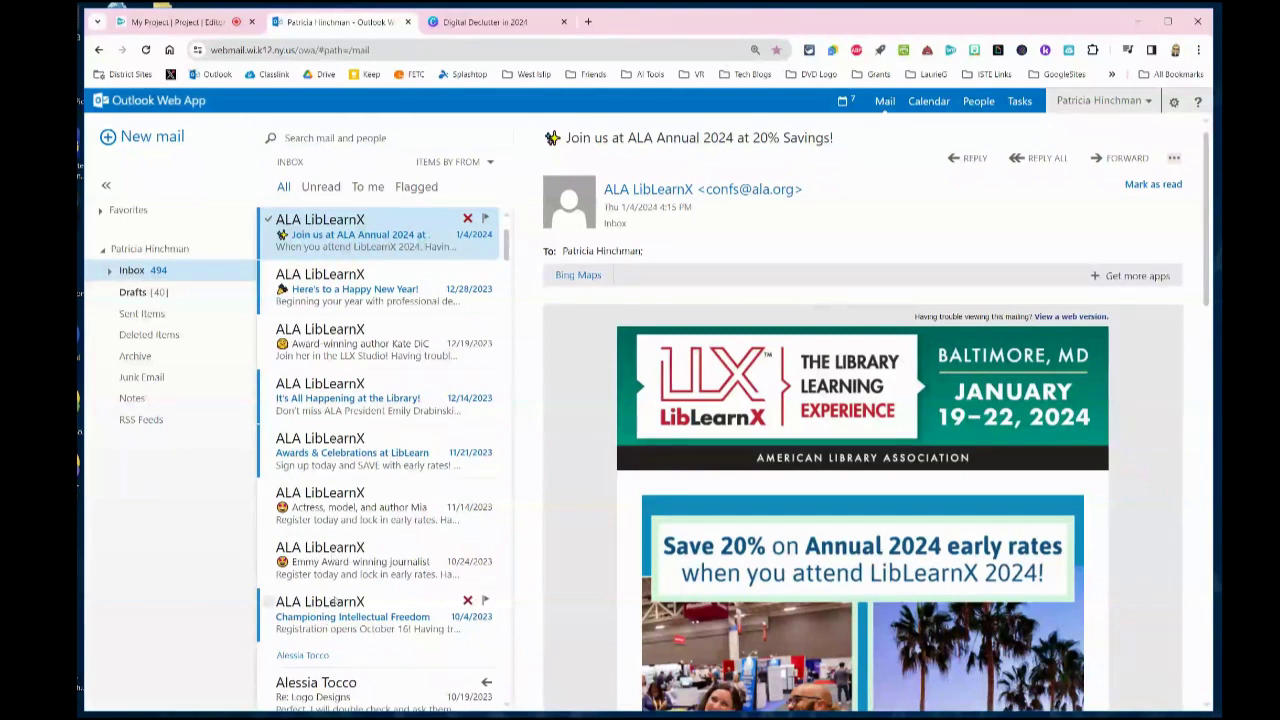
shift+click(338, 617)
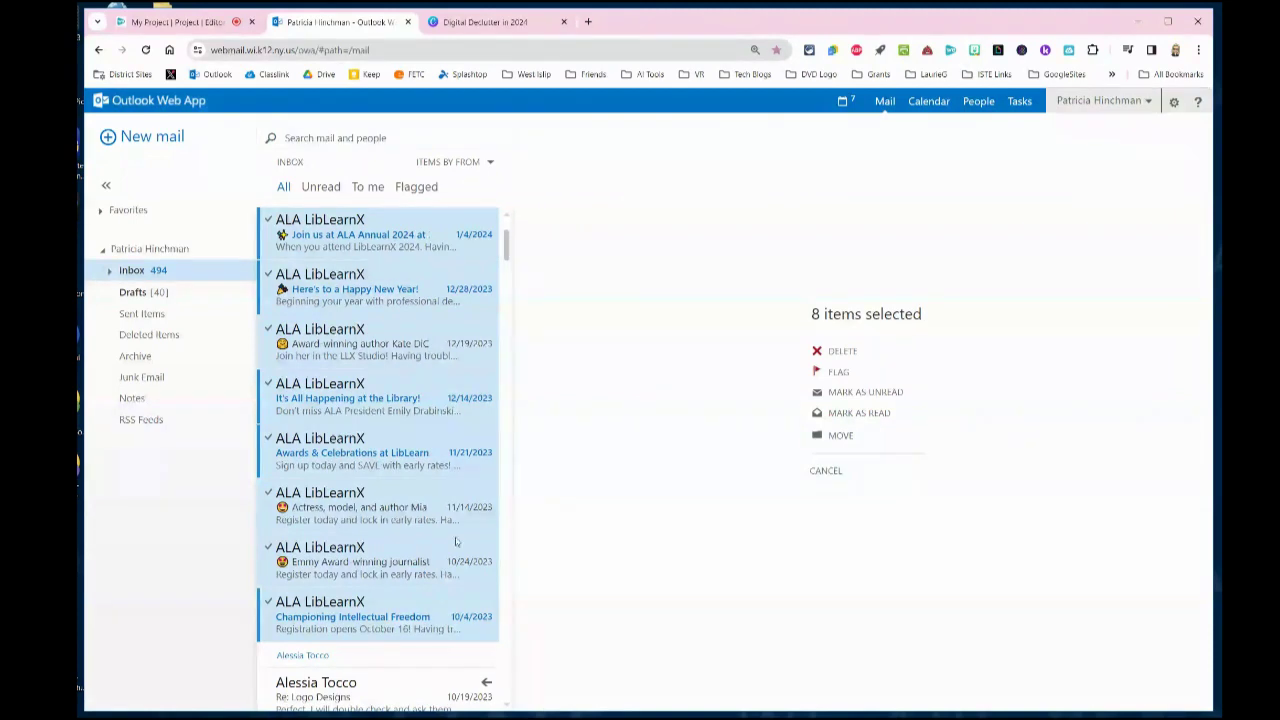
click(842, 355)
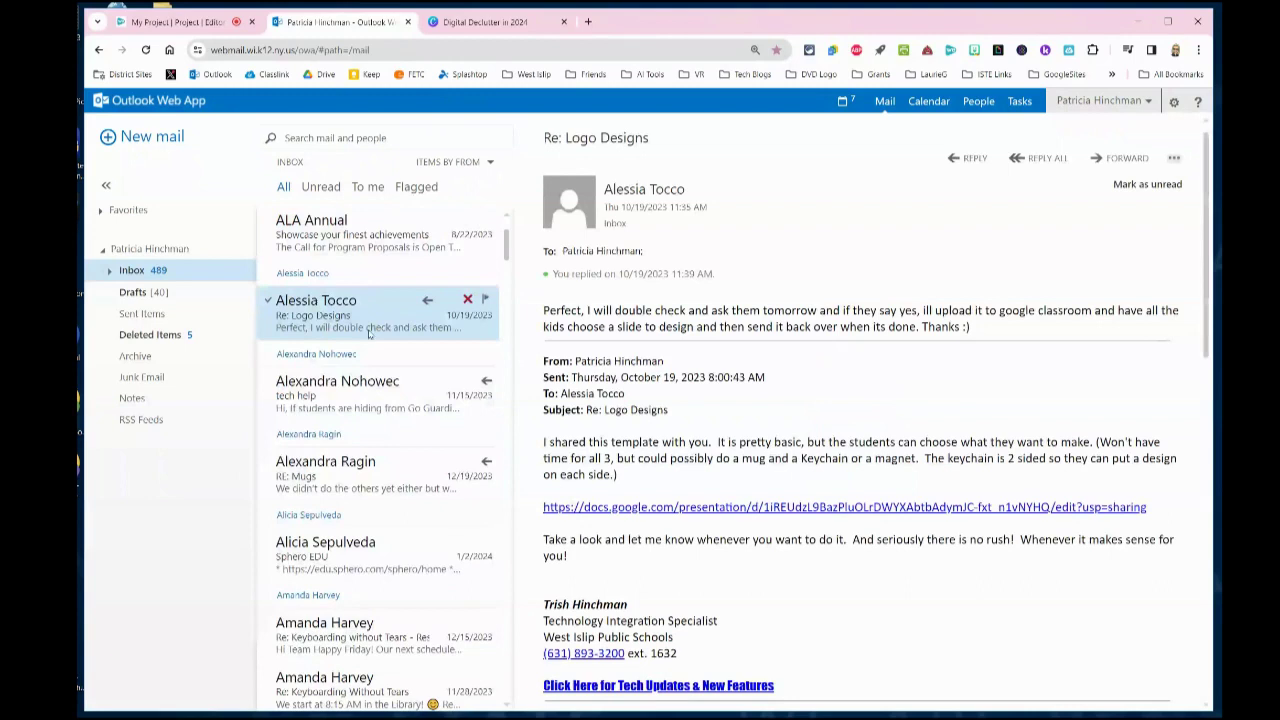
- Restore the Inbox sorting to date and switch back to the Digital Declutter in 2024 presentation in Canva
scroll(377, 516, down, 3)
scroll(377, 516, down, 2)
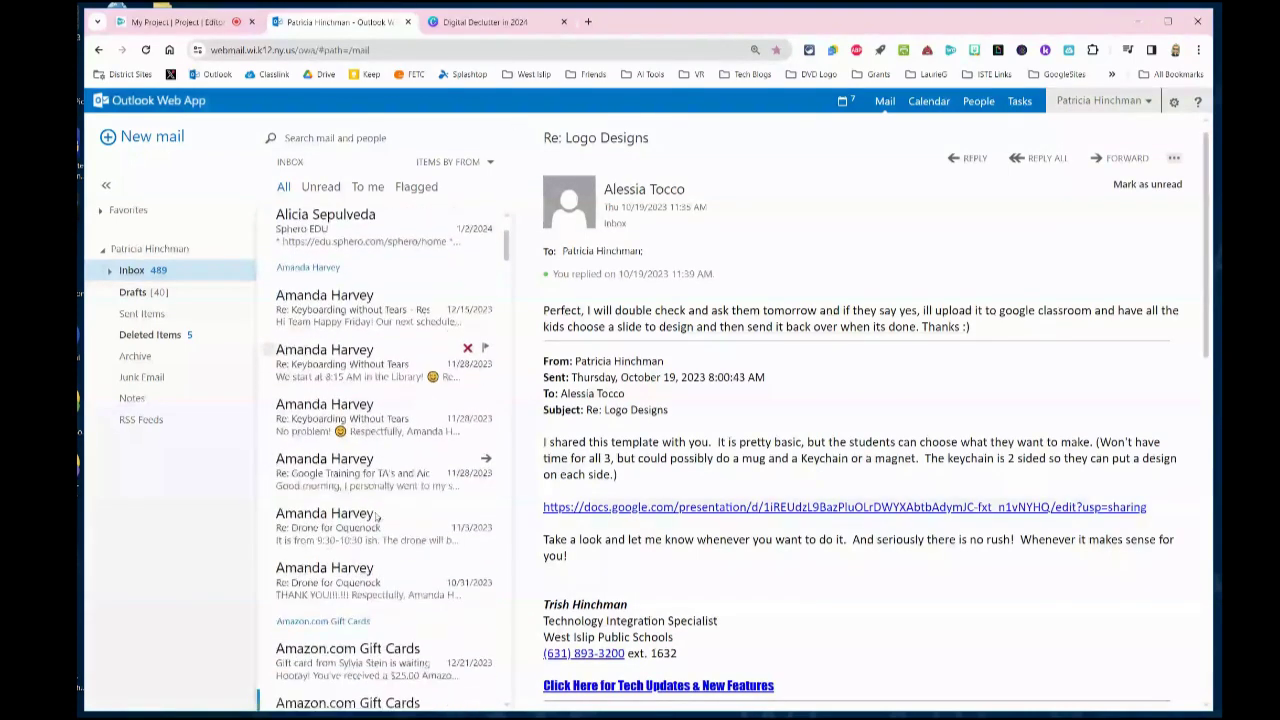
scroll(377, 516, up, 5)
scroll(377, 516, up, 2)
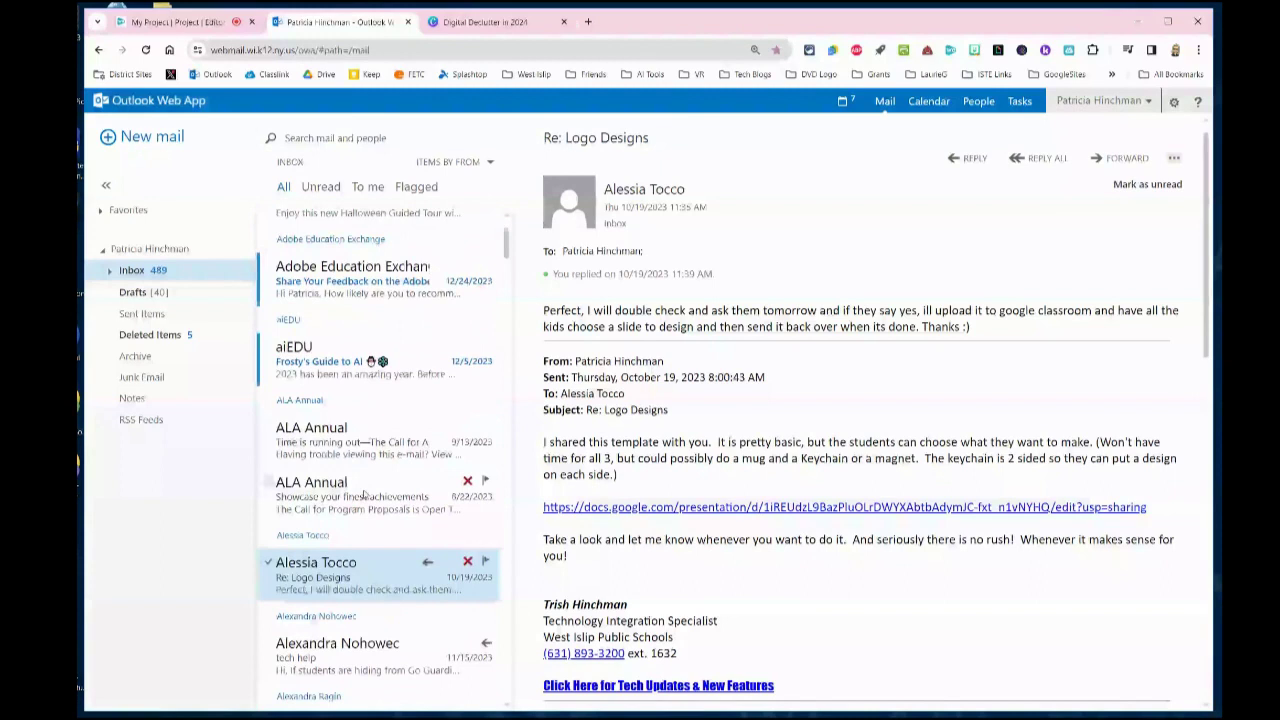
click(436, 163)
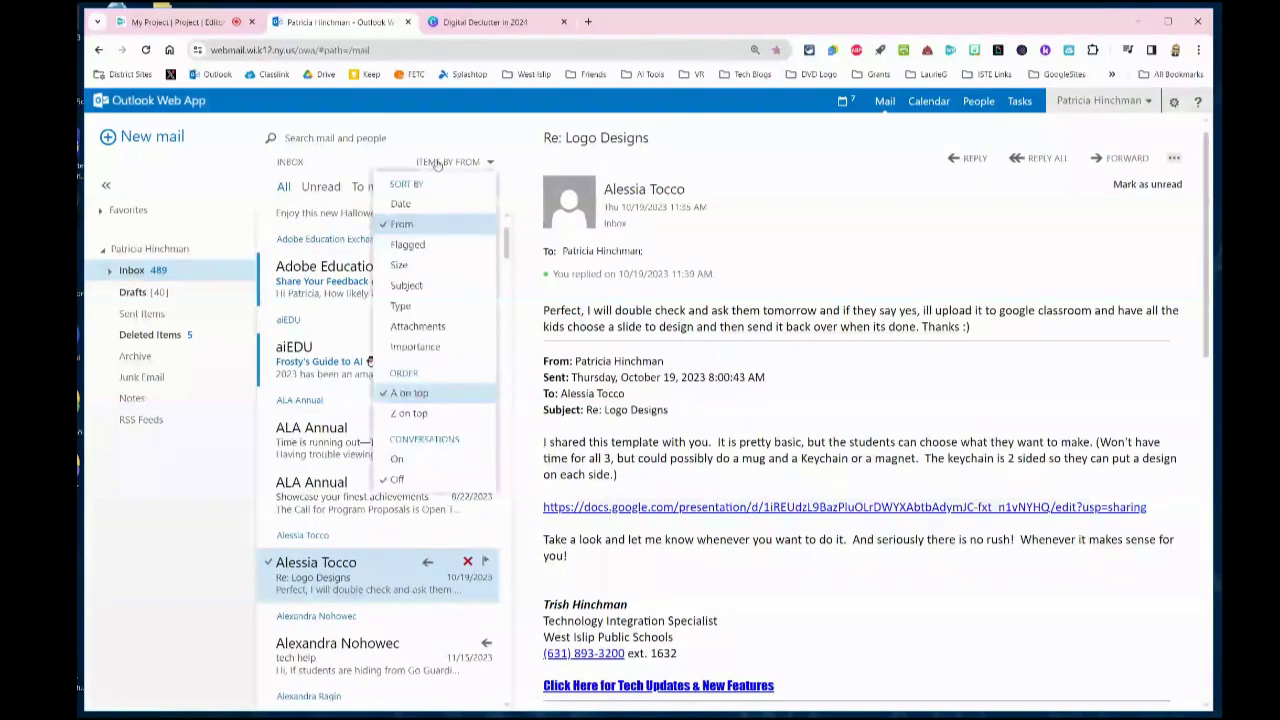
click(401, 204)
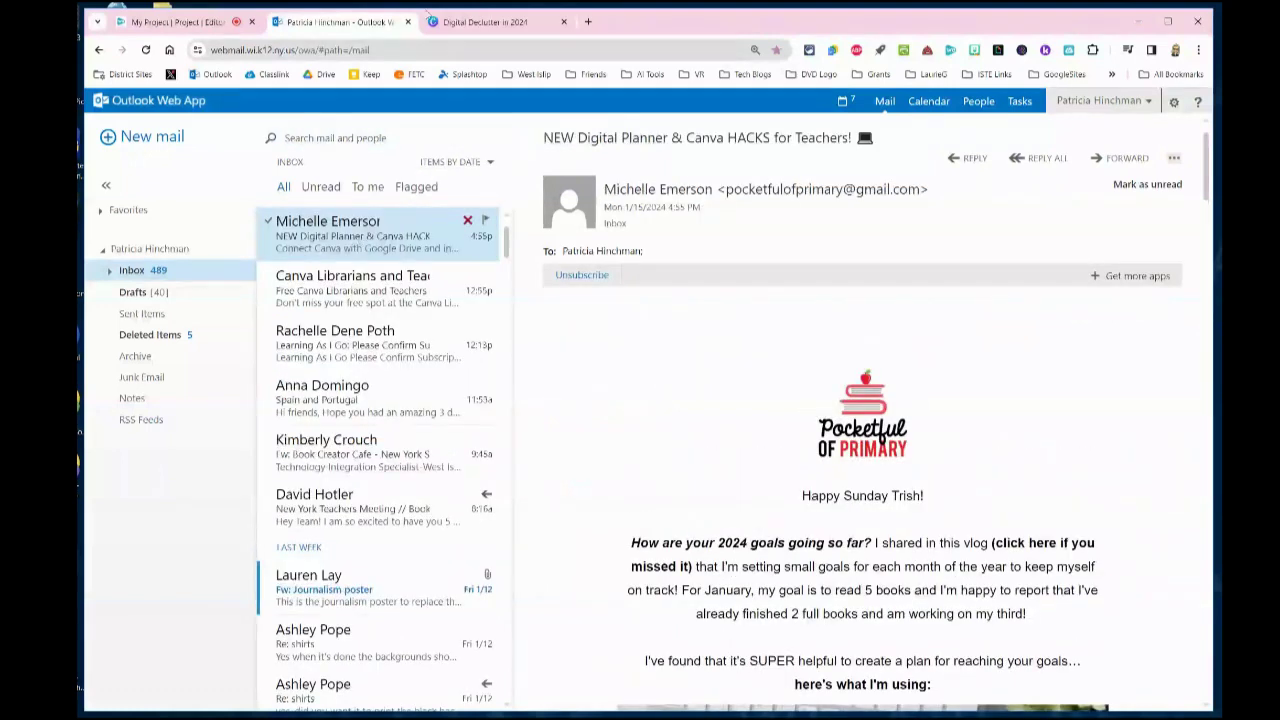
click(490, 22)
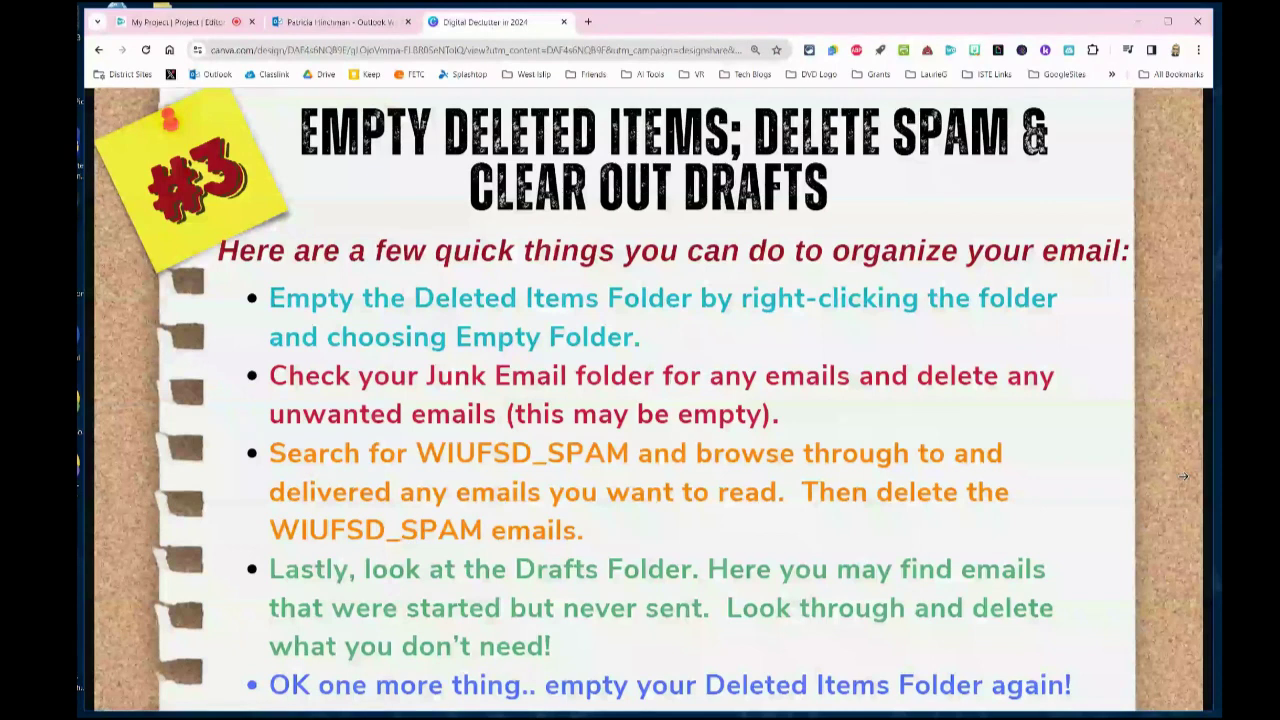